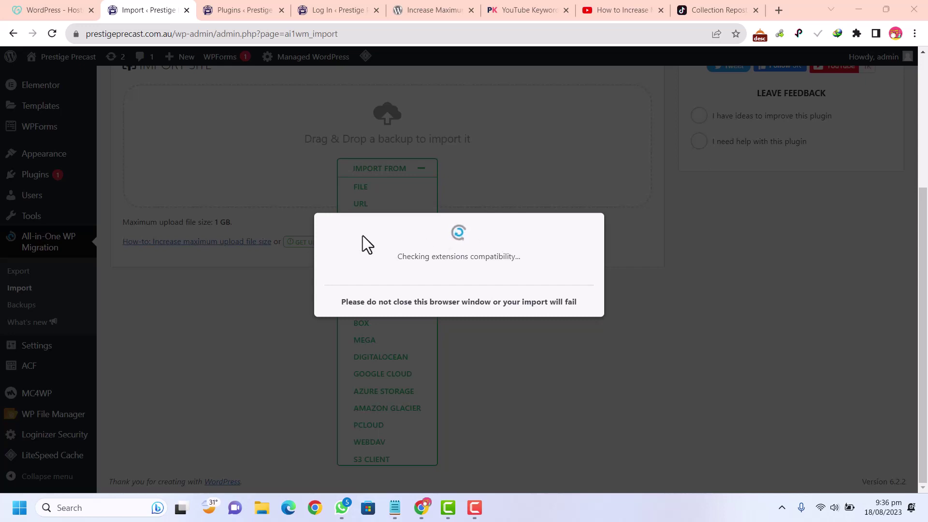
Inspect the stalled import's error messages in the browser developer tools, then close them
right_click(439, 263)
click(474, 246)
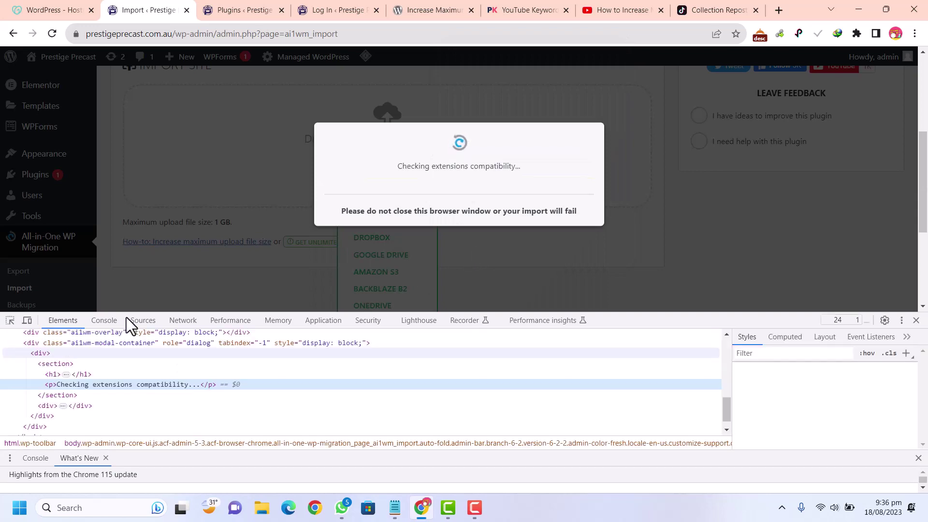
click(104, 321)
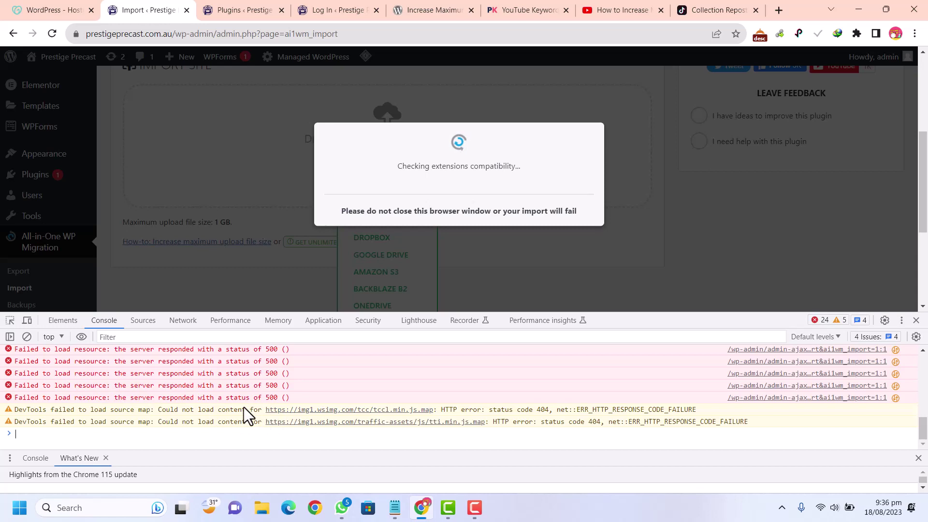
scroll(846, 386, up, 2)
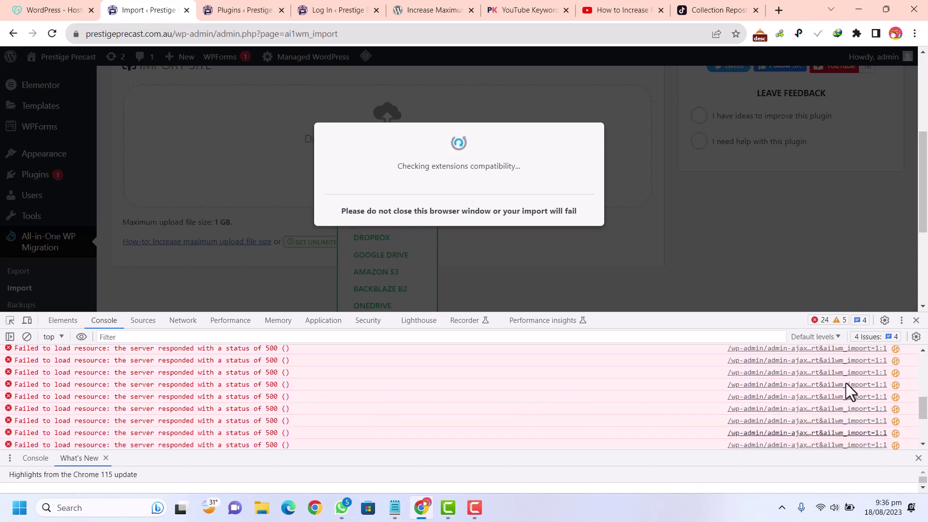
scroll(848, 391, up, 3)
click(915, 320)
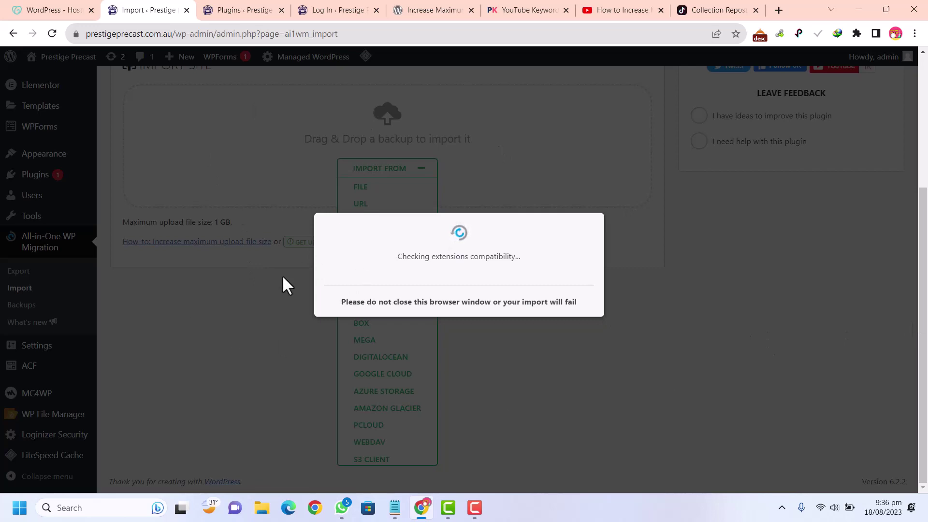
Search Add New Plugins for 'wp file manager', then install and activate File Manager
click(240, 7)
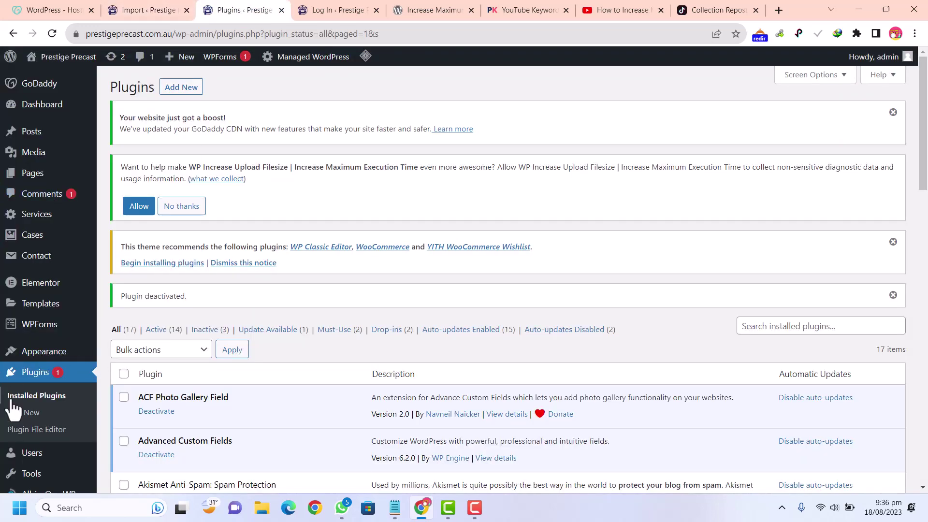
click(36, 415)
click(163, 8)
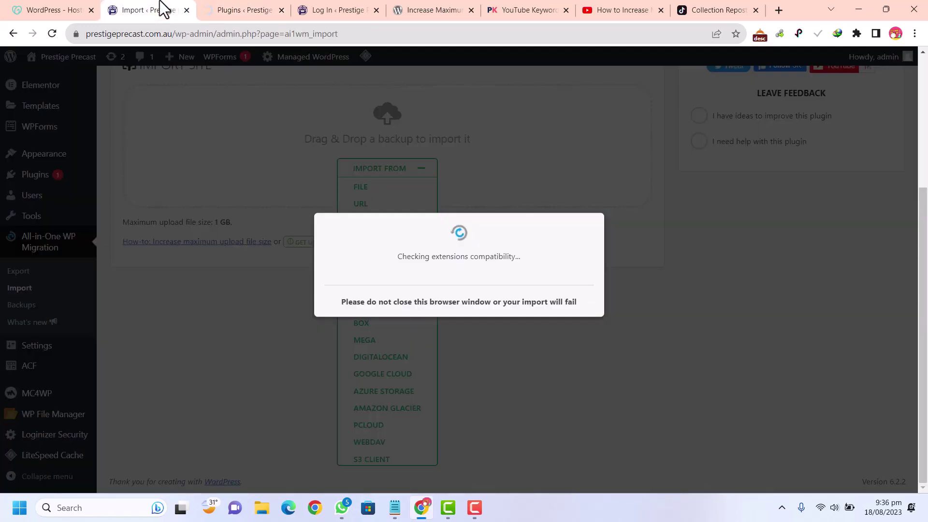
click(234, 7)
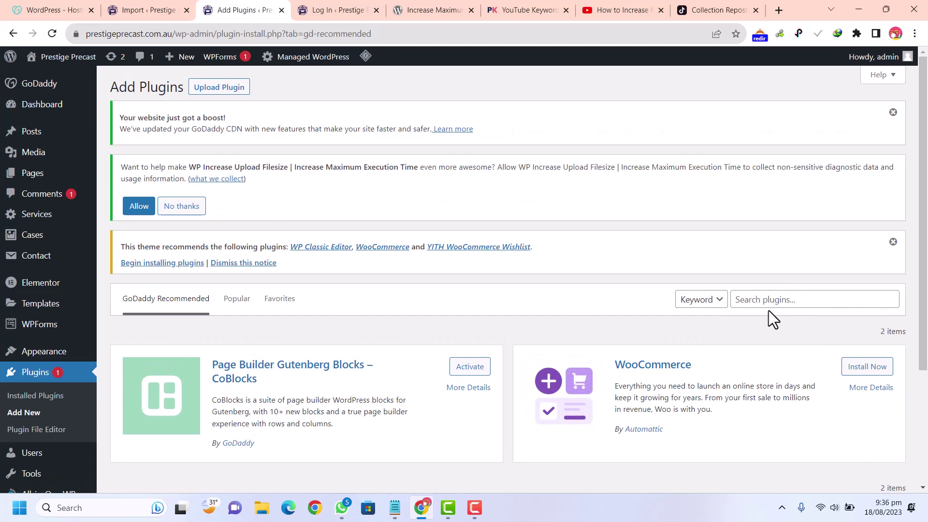
click(770, 299)
text(wp file manager)
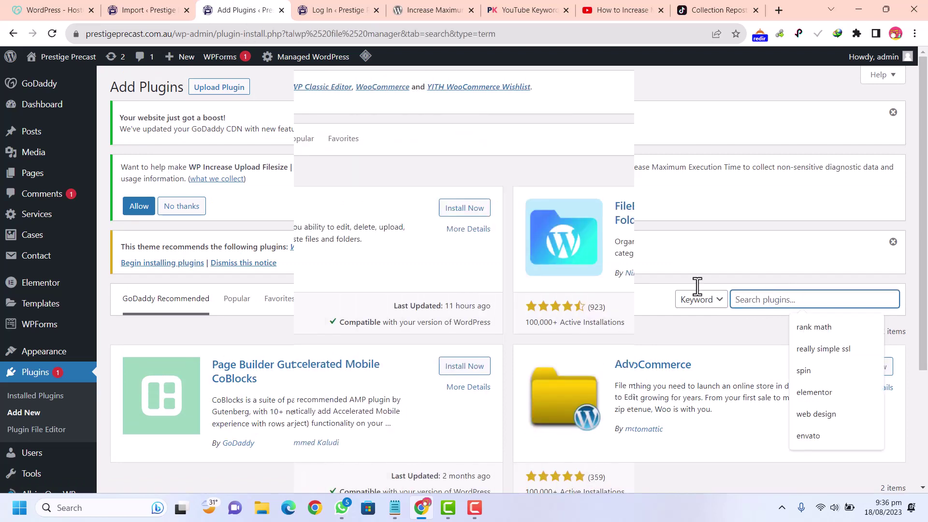
scroll(812, 145, down, 3)
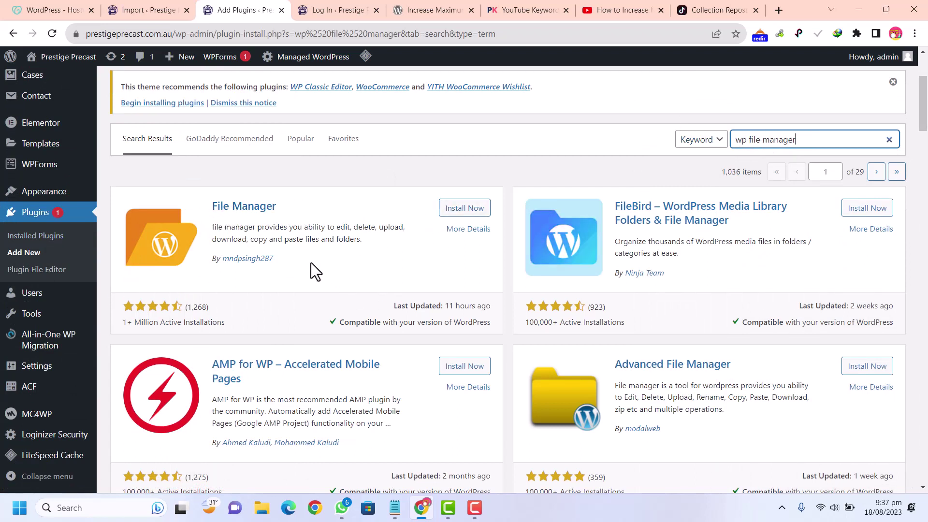
click(456, 213)
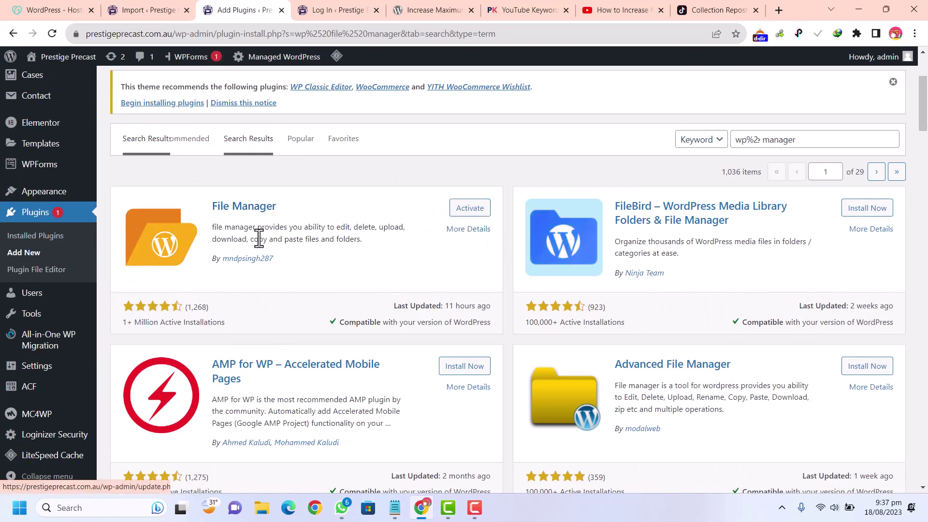
click(471, 212)
scroll(881, 234, down, 15)
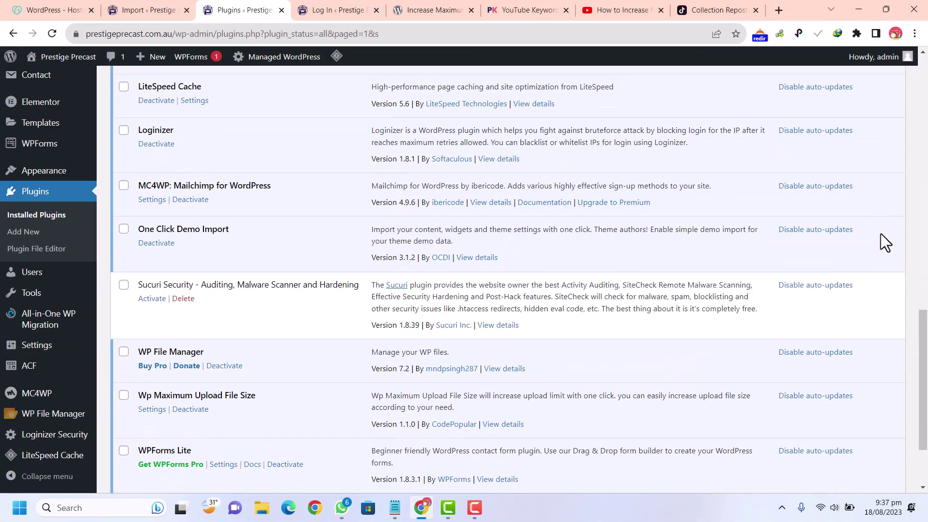
Check that WP File Manager is active among the 18 installed plugins, then go to Plugins > Add New
scroll(880, 233, up, 8)
scroll(883, 239, down, 4)
mouse_move(9, 364)
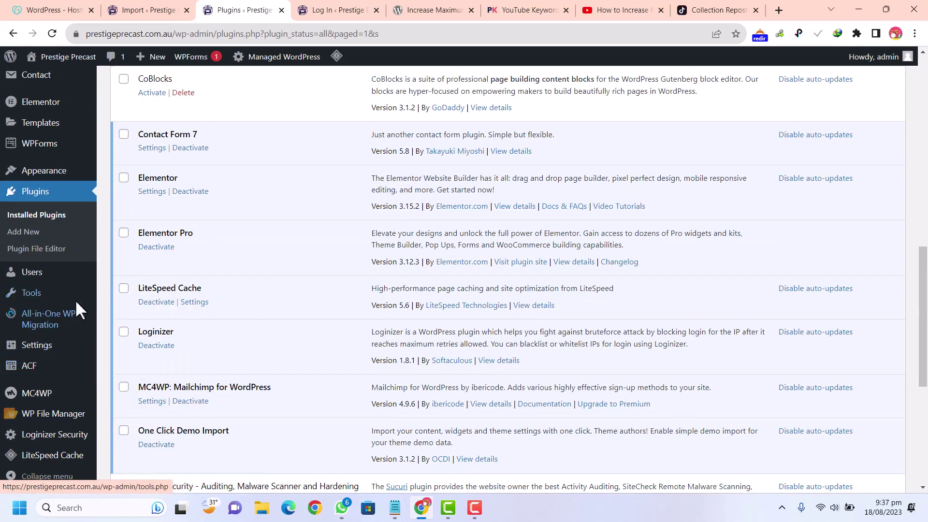
mouse_move(95, 330)
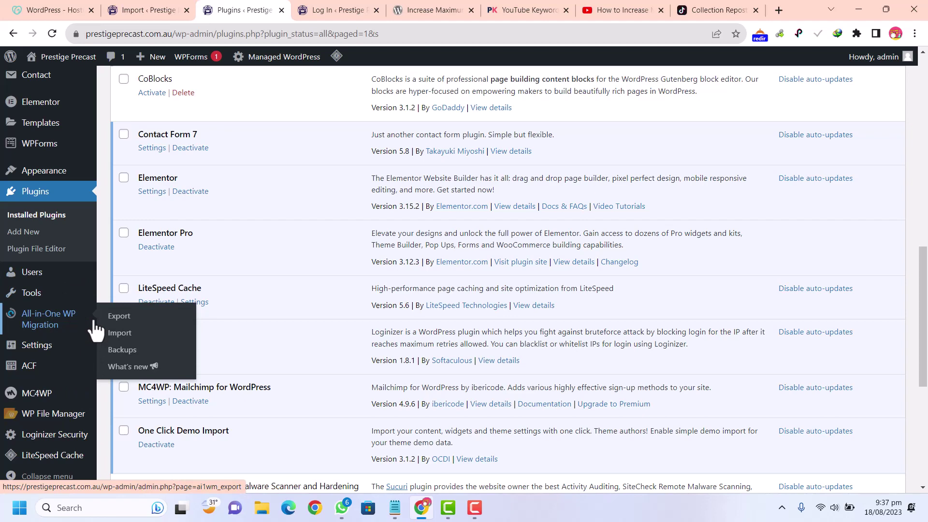
scroll(618, 290, down, 6)
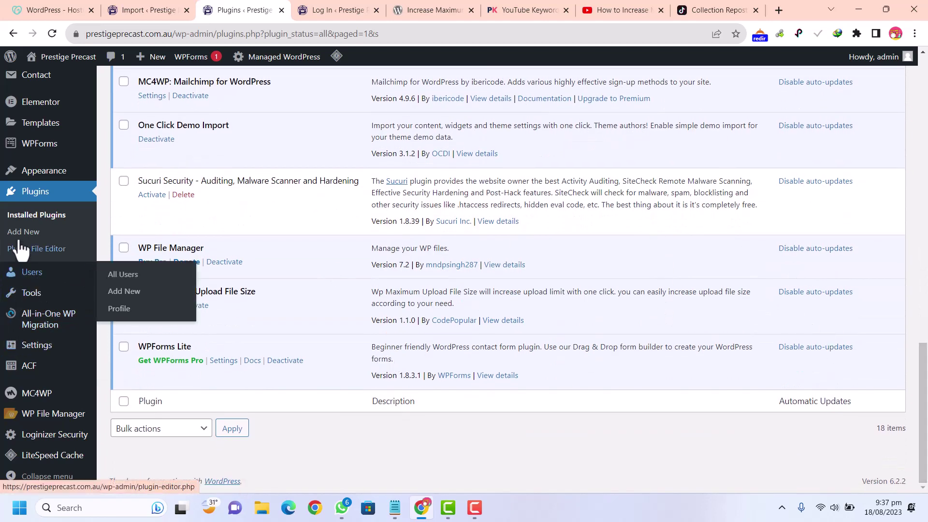
scroll(48, 381, up, 11)
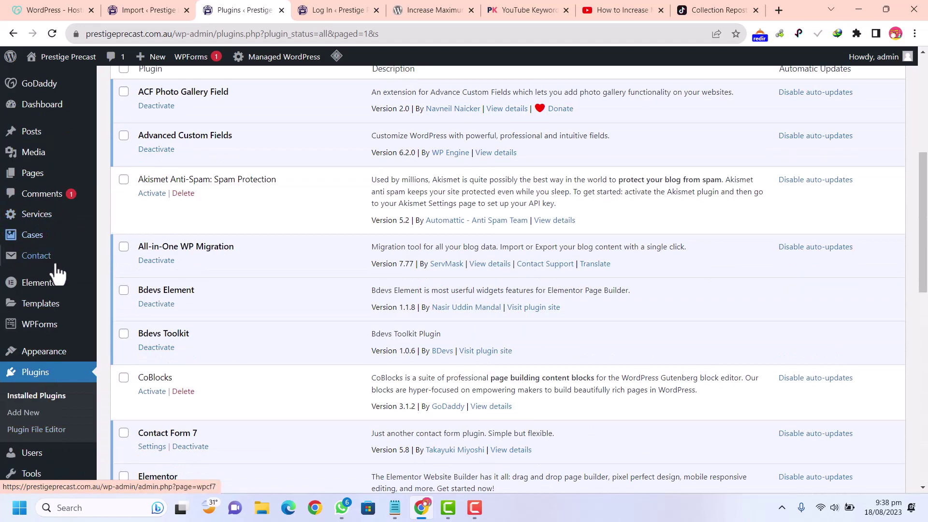
scroll(61, 275, down, 5)
click(23, 232)
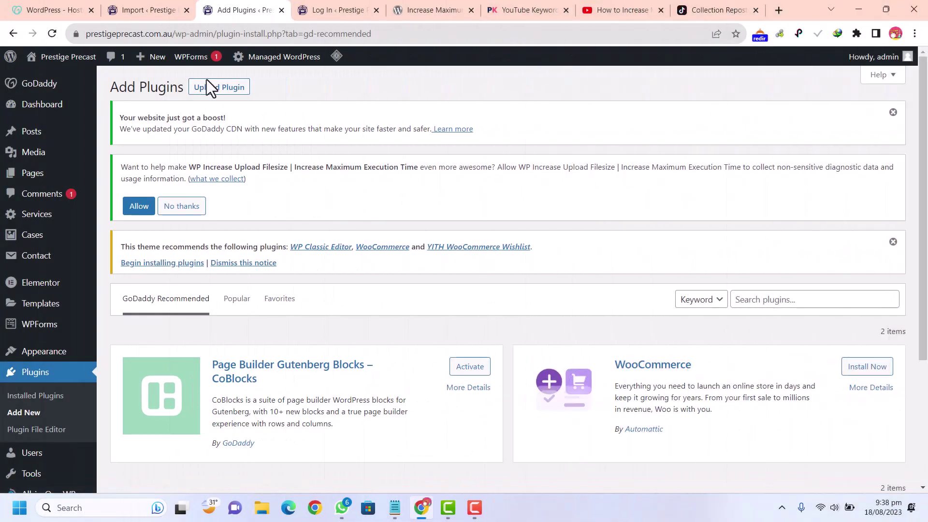
In Upload Plugin, choose all-in-one-wp-migration-unlimited-extension_v2.52.zip from Downloads > Compressed
click(212, 87)
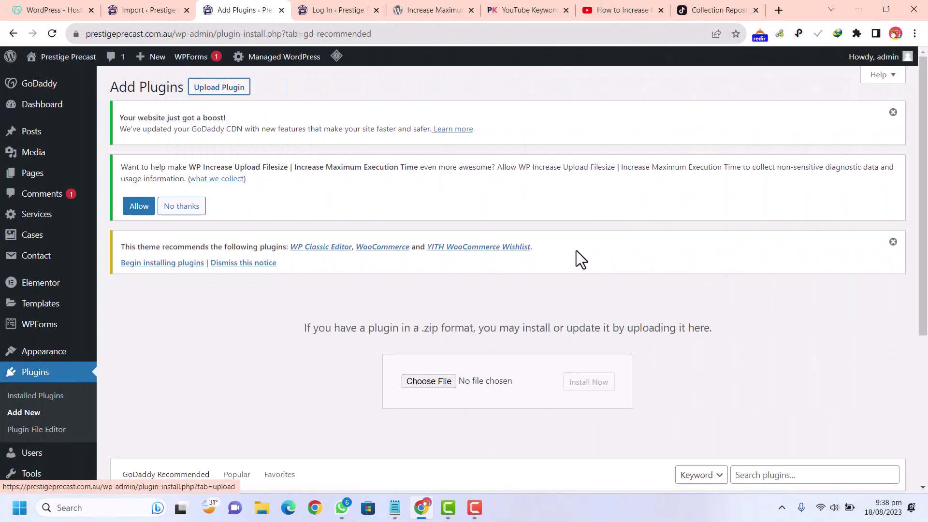
click(427, 381)
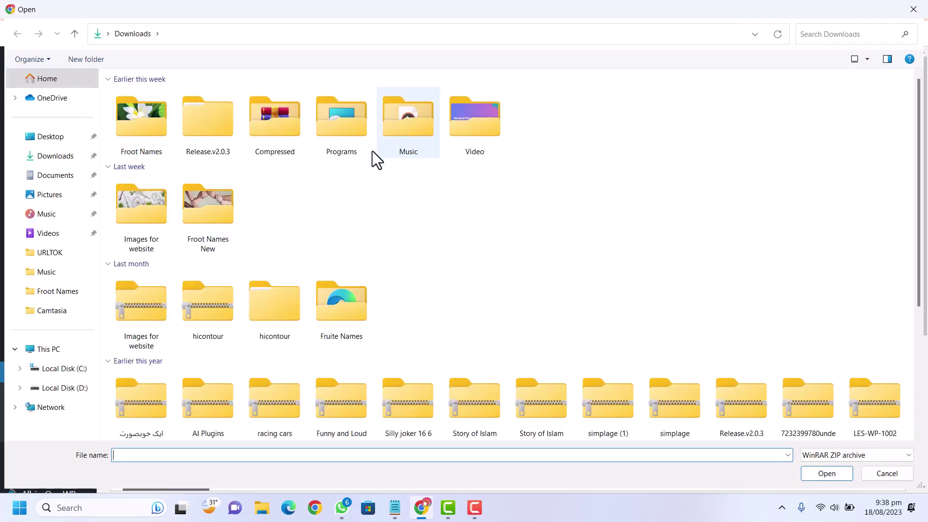
double_click(282, 133)
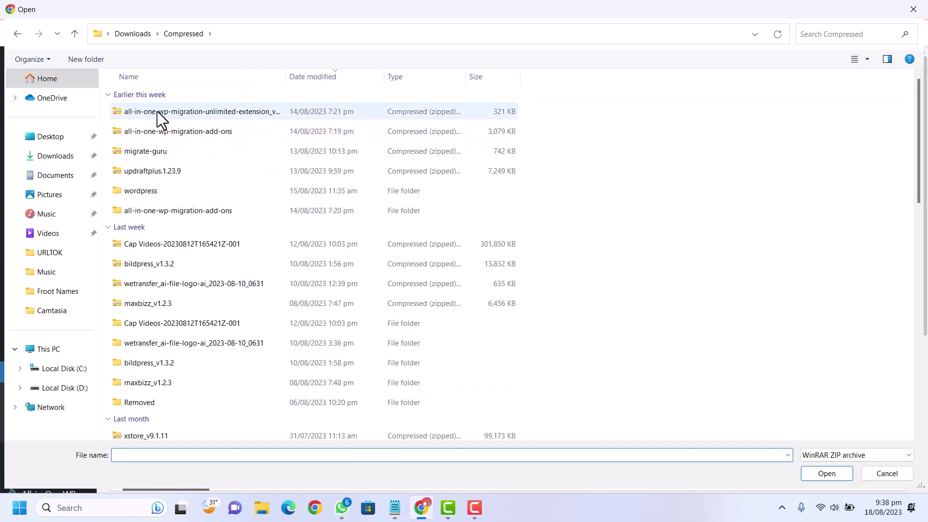
click(241, 109)
click(837, 478)
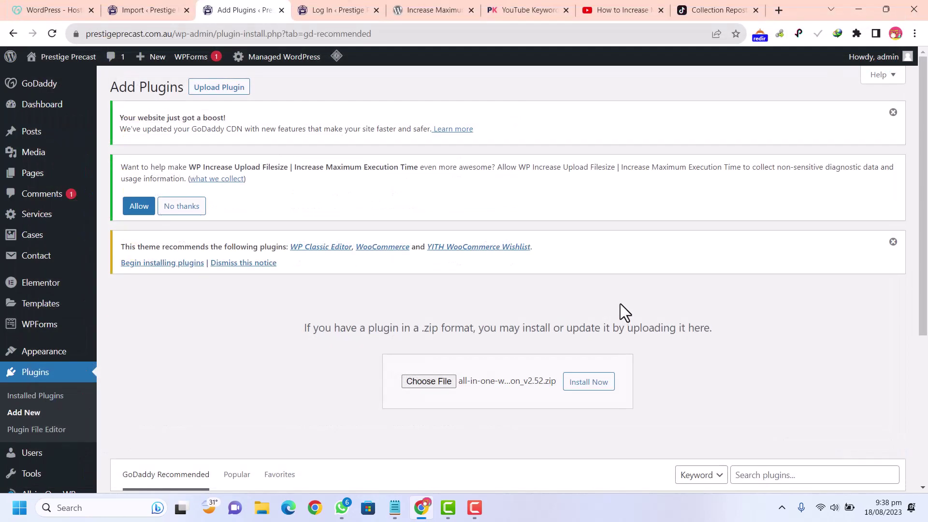
Install and activate the Unlimited Extension v2.52 plugin, then open WP File Manager
click(592, 386)
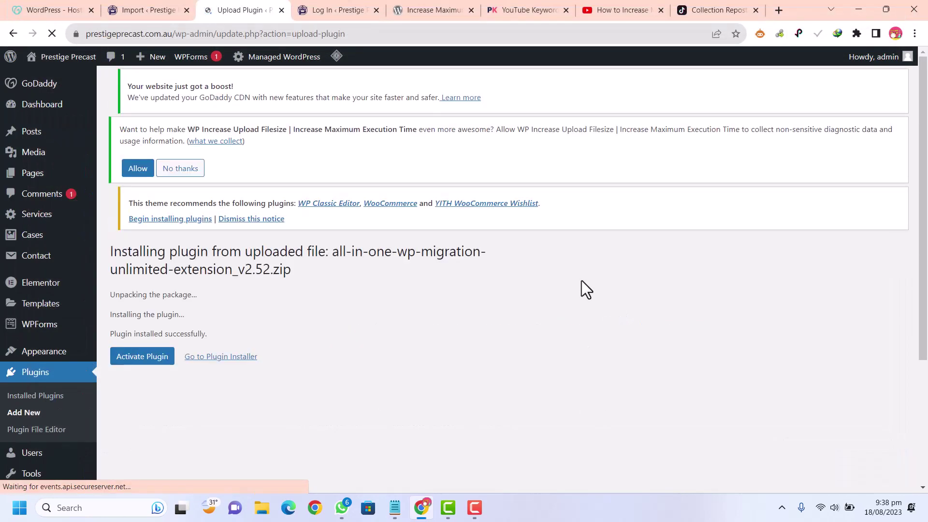
click(159, 397)
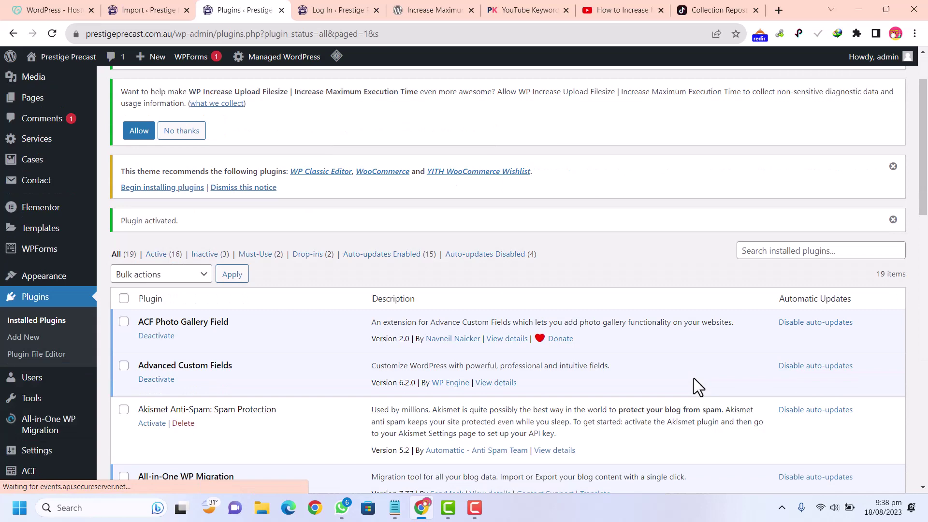
scroll(694, 378, down, 4)
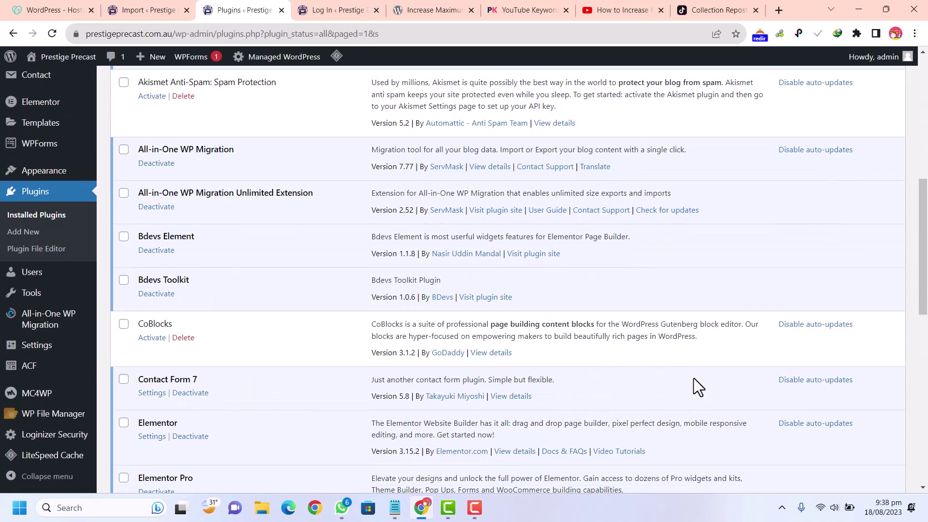
mouse_move(7, 426)
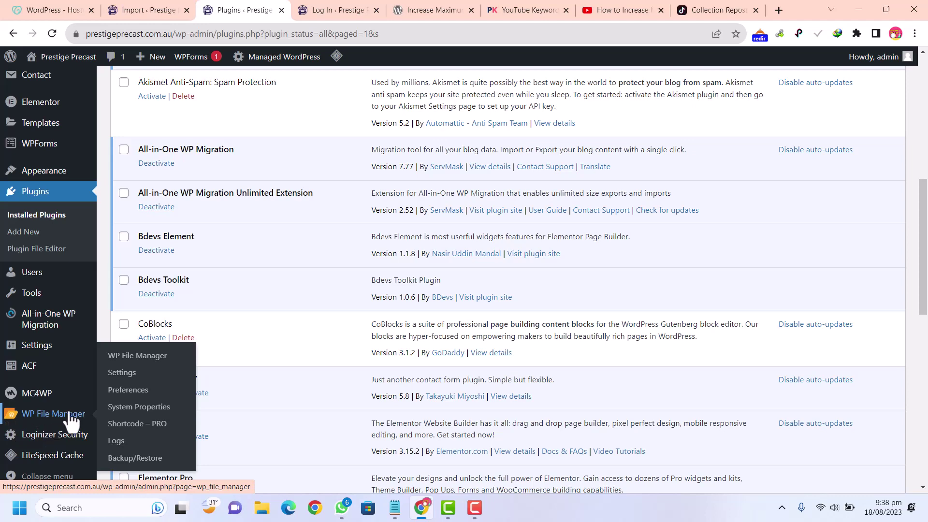
click(51, 415)
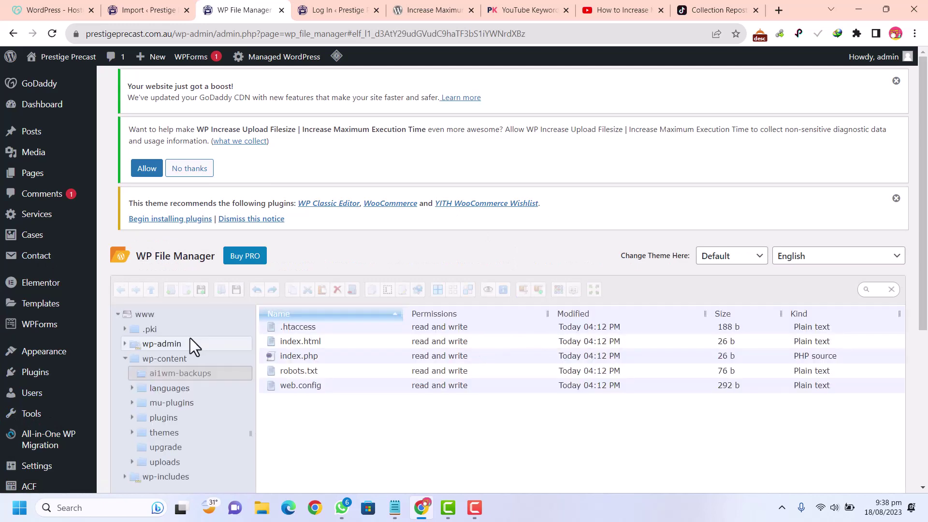
Close the stalled Import tab, leaving the page, and open wp-content/ai1wm-backups in WP File Manager
scroll(198, 343, down, 4)
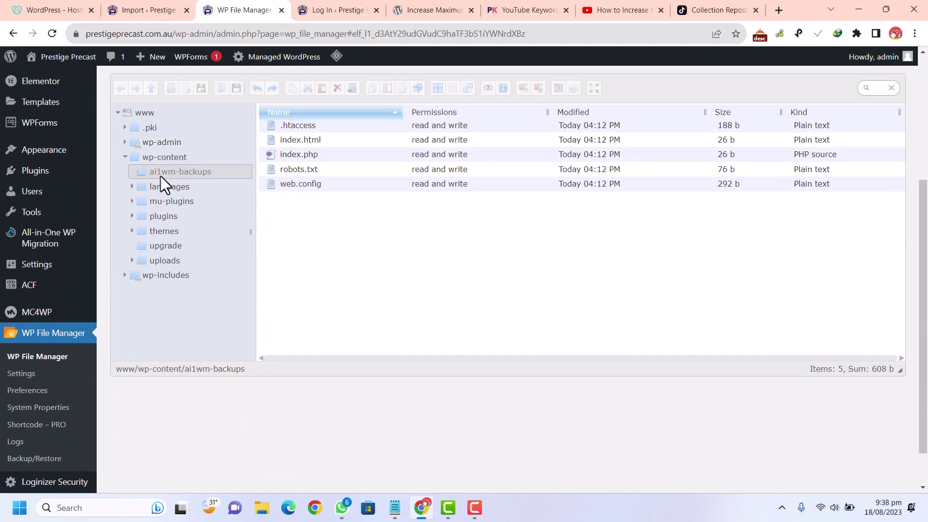
click(156, 157)
click(189, 12)
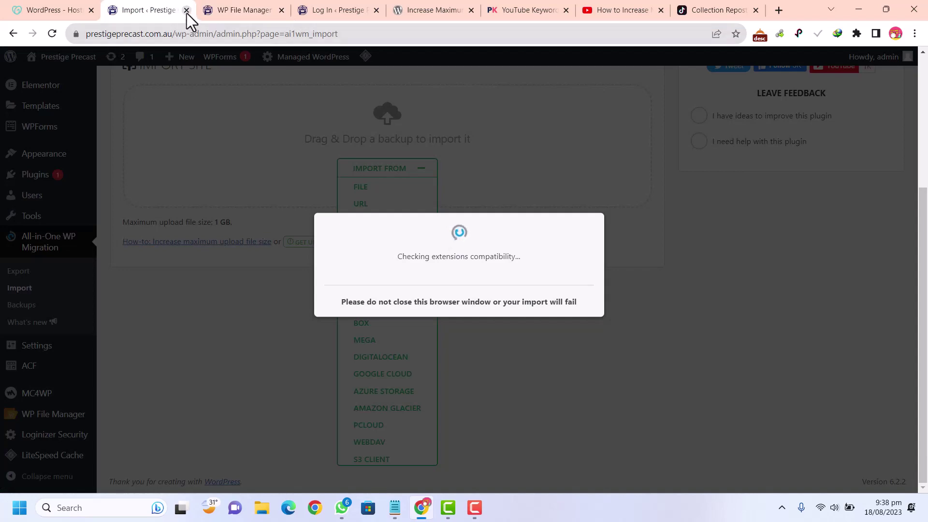
click(186, 10)
click(523, 103)
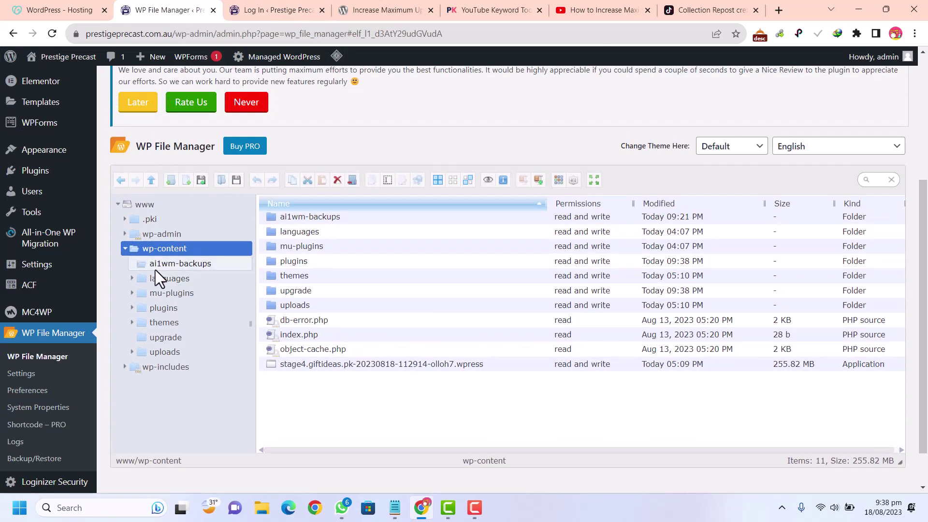
click(168, 265)
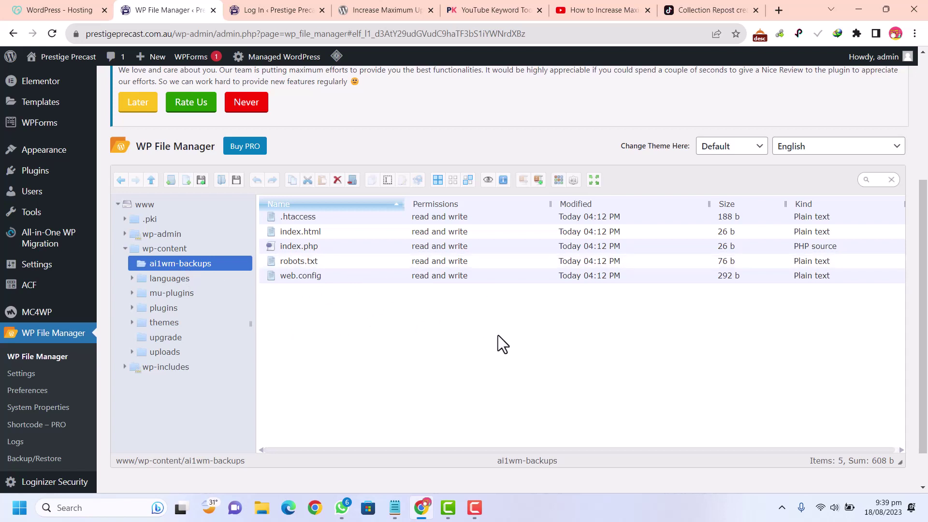
click(203, 181)
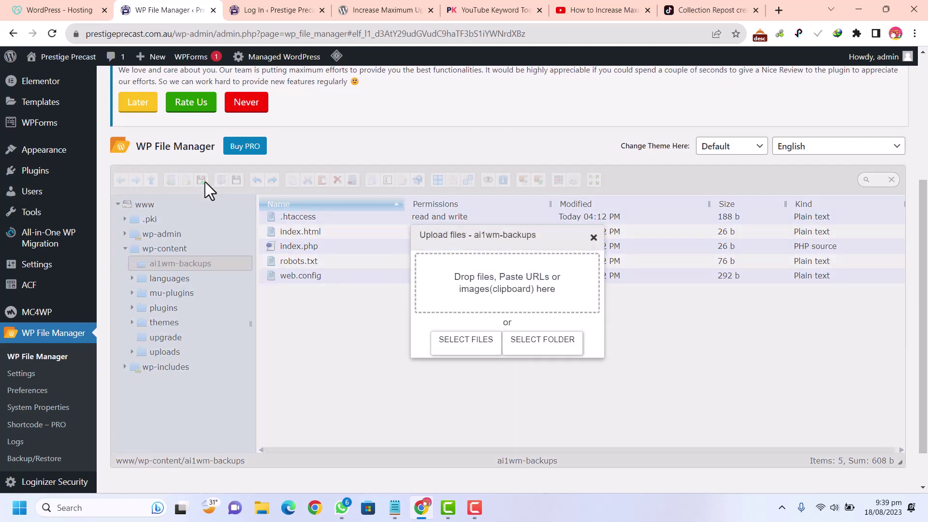
click(457, 351)
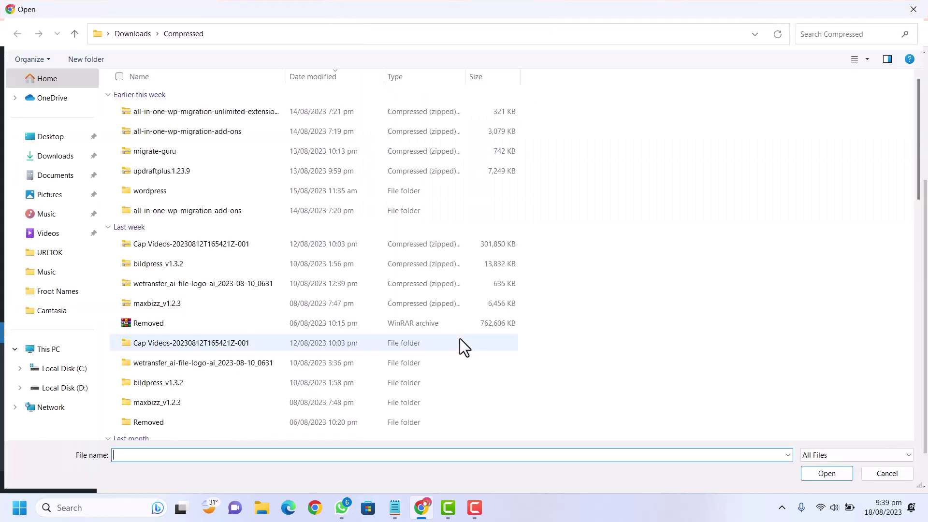
click(140, 36)
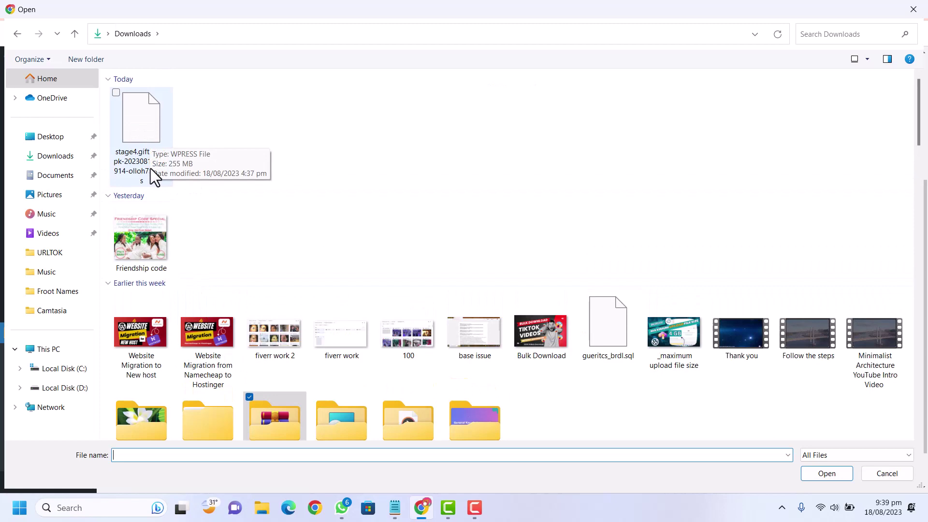
click(135, 145)
click(825, 474)
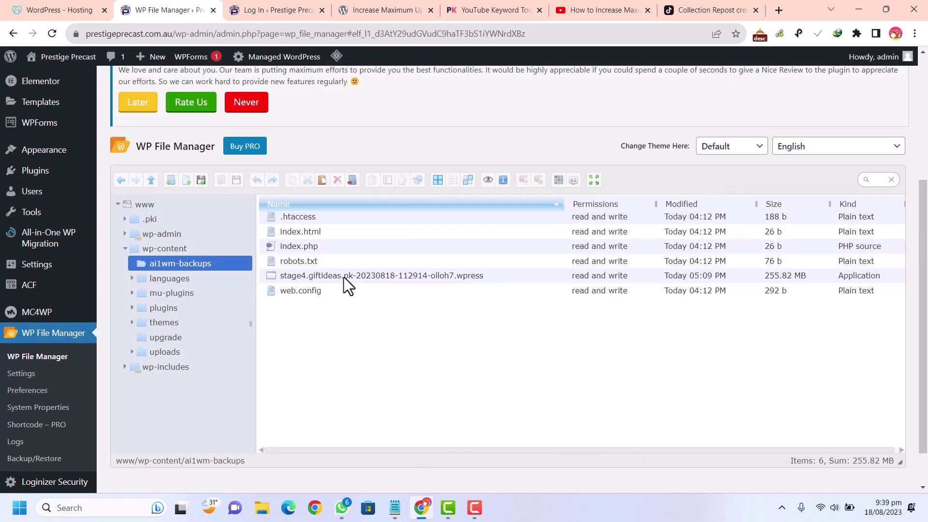
click(289, 278)
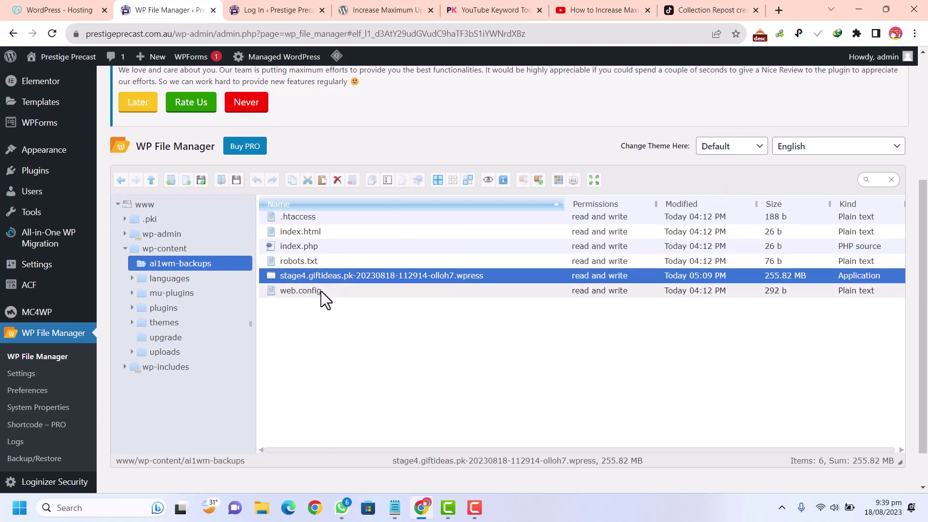
Restore the stage4 backup from All-in-One WP Migration Backups, accepting the disk-space and overwrite prompts
click(31, 241)
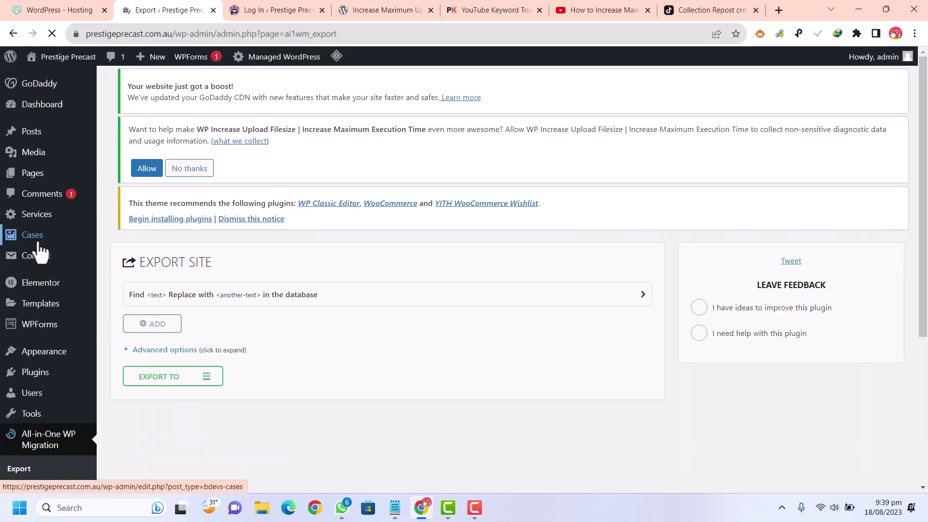
scroll(231, 366, down, 4)
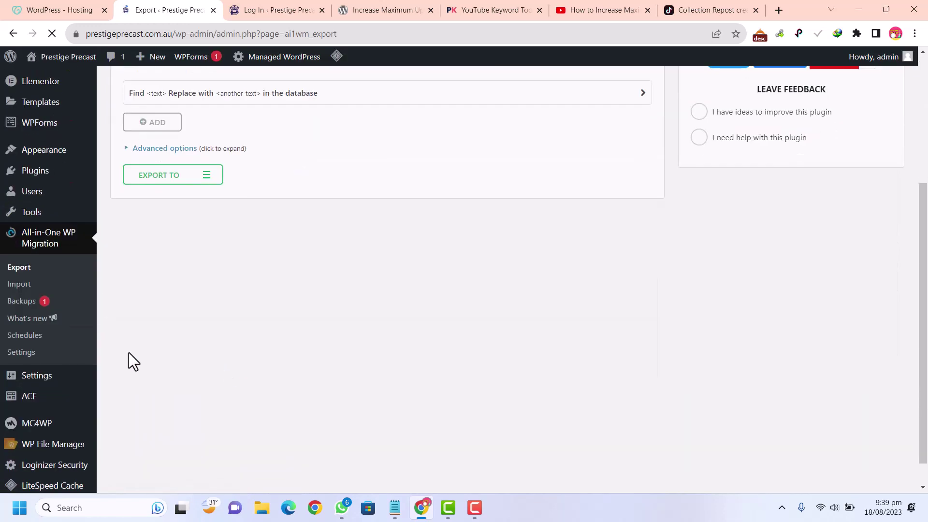
click(9, 301)
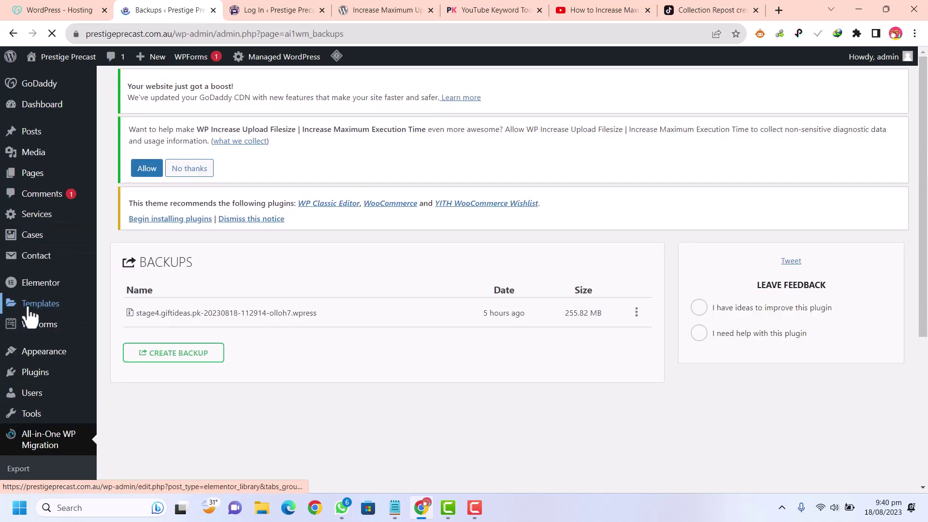
scroll(244, 309, down, 4)
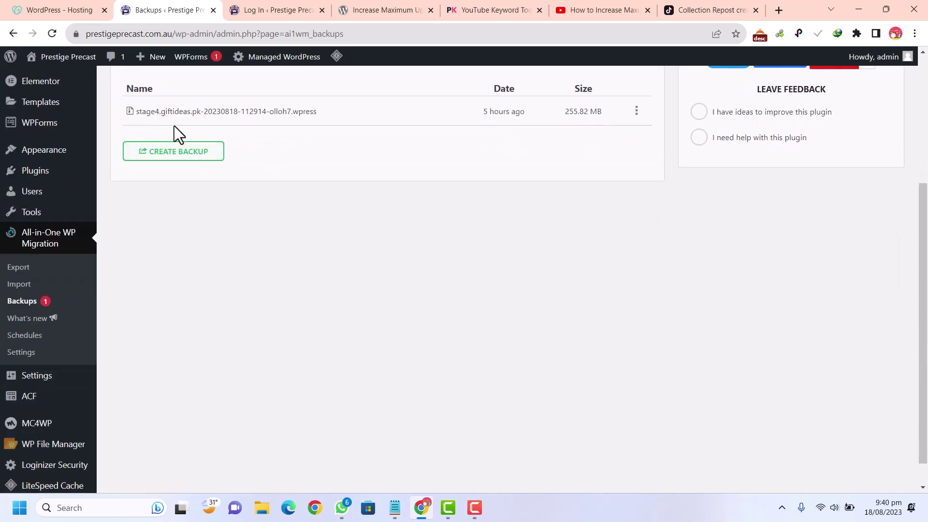
click(637, 115)
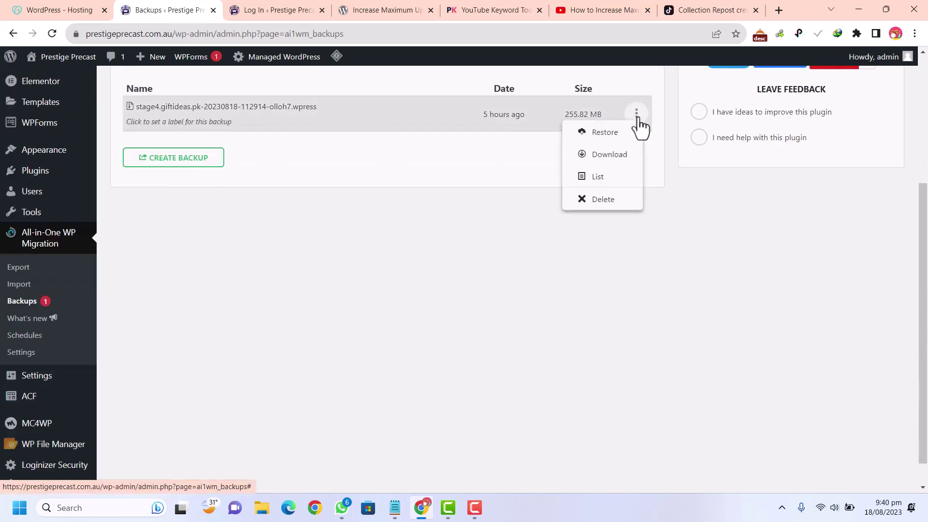
click(599, 140)
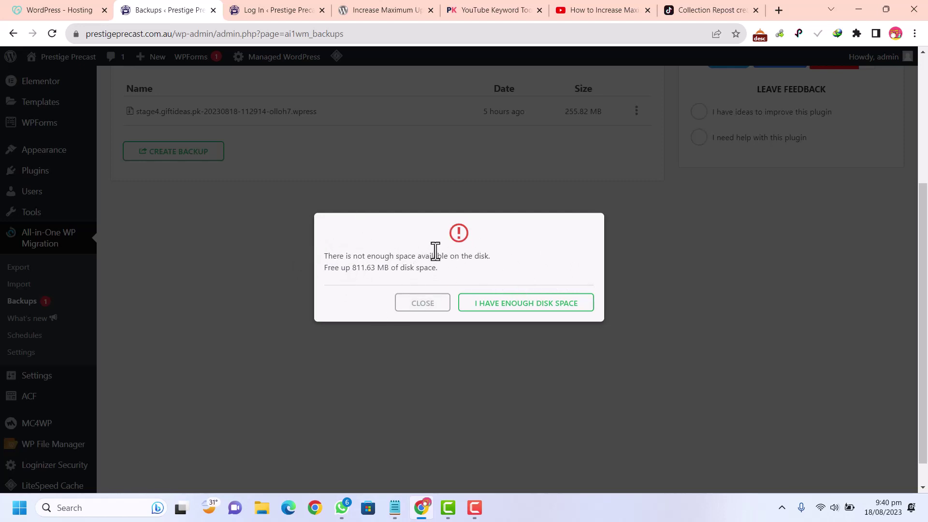
click(528, 310)
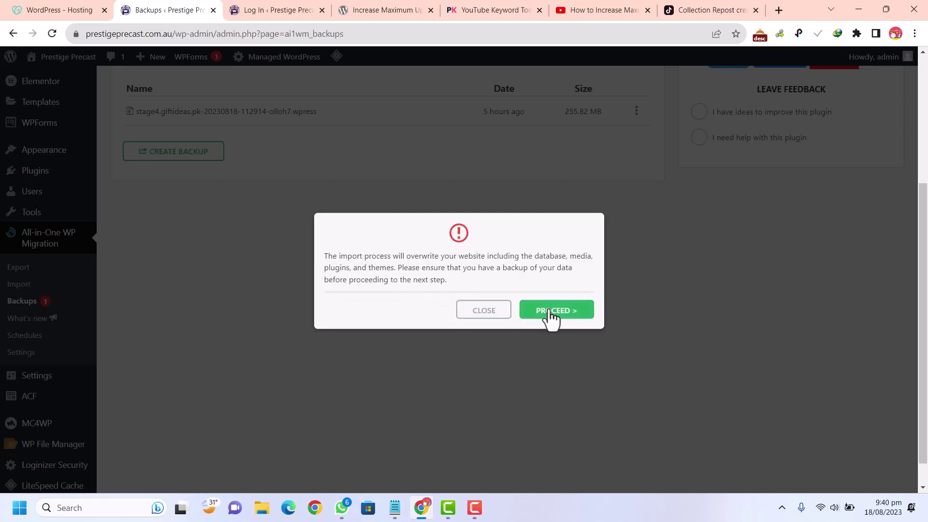
click(550, 313)
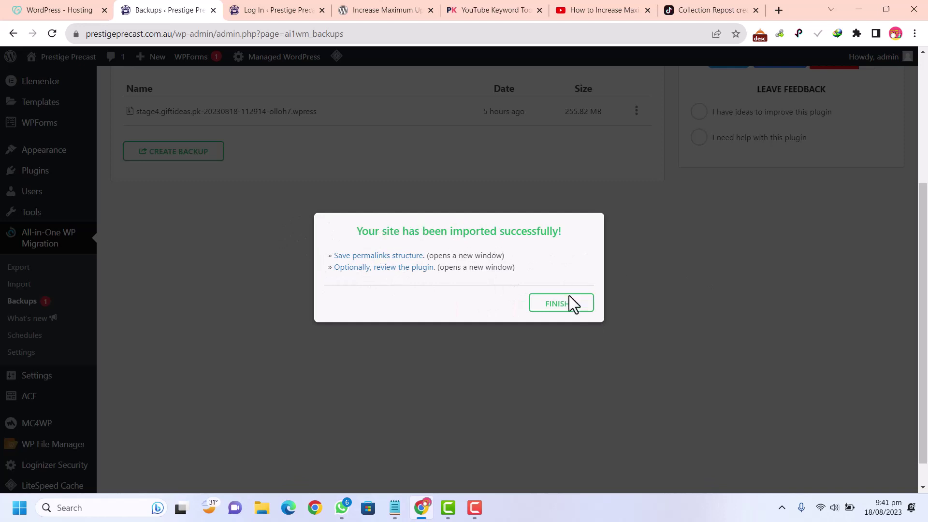
click(552, 305)
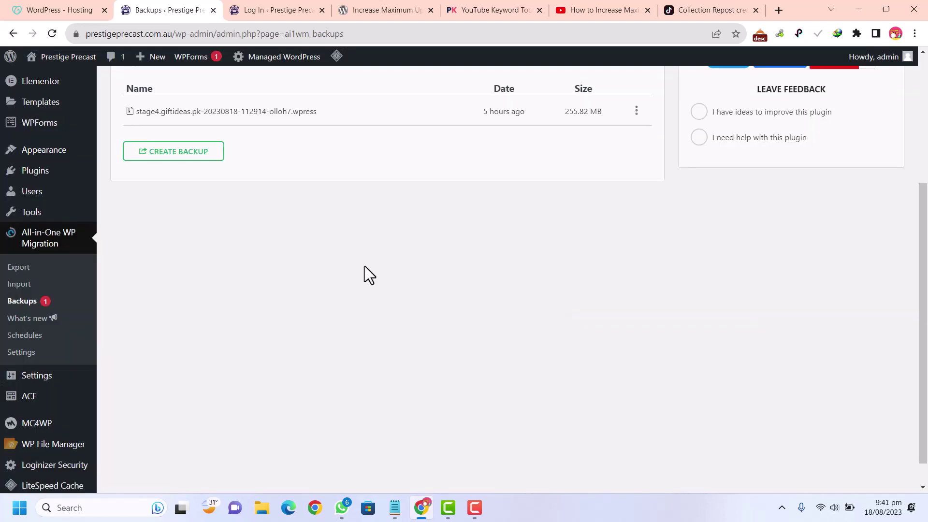
Open the Prestige Precast homepage in a new tab, scroll through it, then return to the Backups tab
mouse_move(66, 58)
right_click(53, 77)
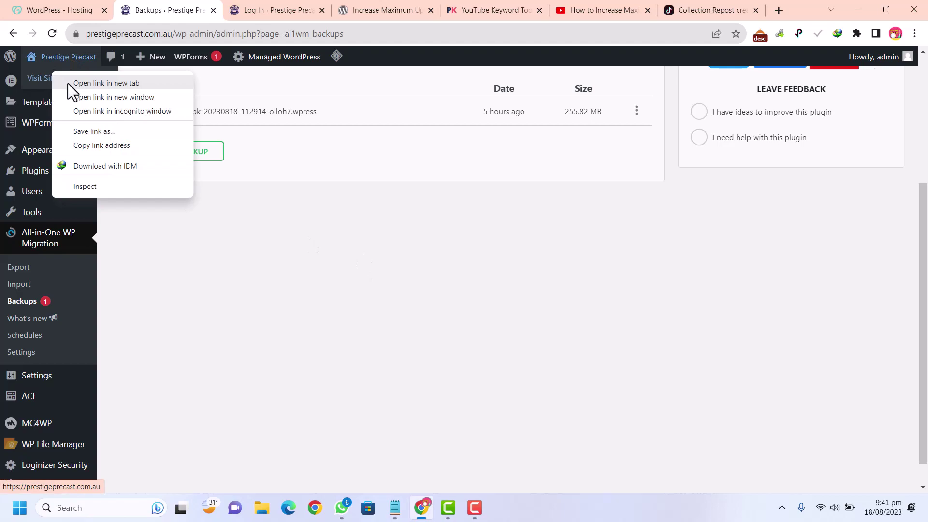
click(71, 84)
click(238, 8)
click(164, 8)
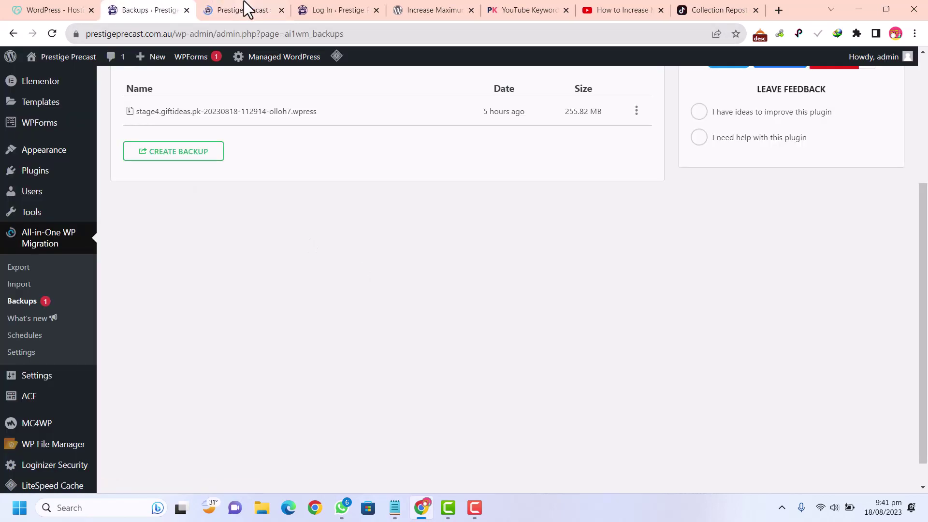
click(247, 9)
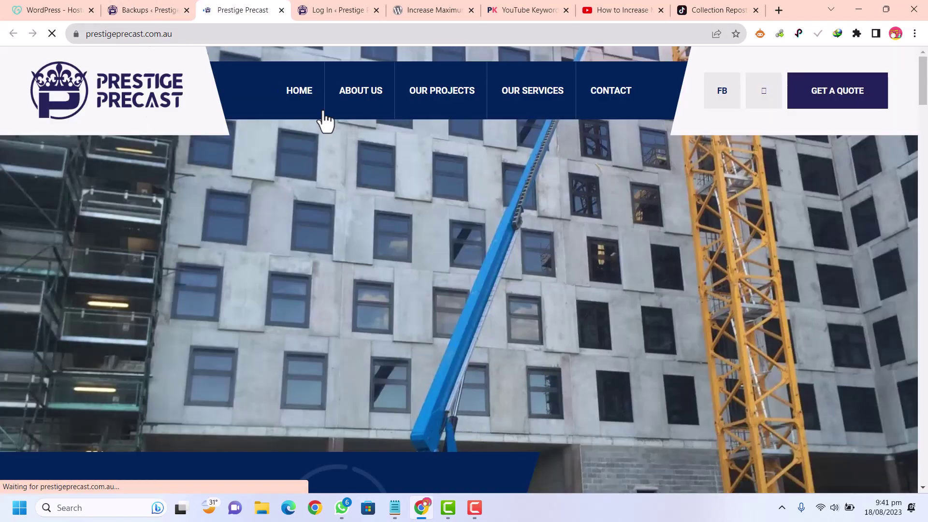
scroll(435, 261, down, 20)
scroll(435, 270, down, 5)
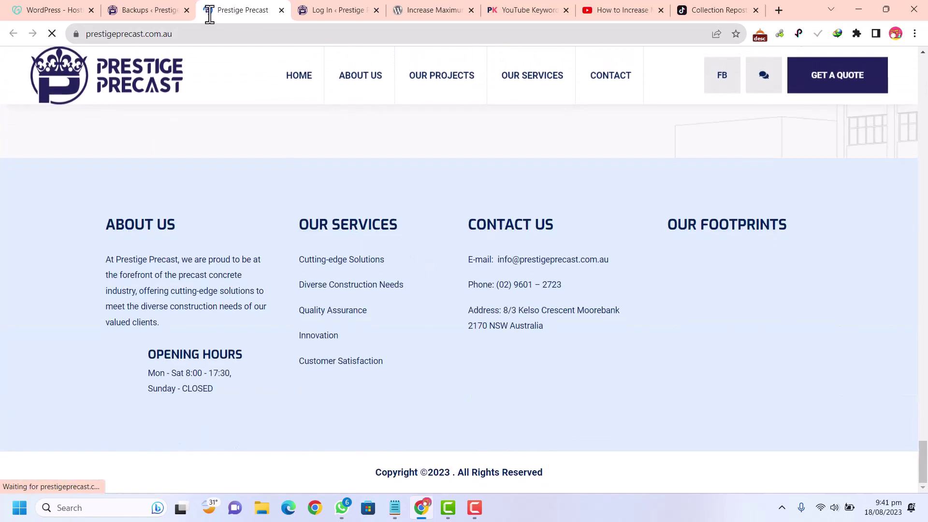
click(155, 8)
scroll(531, 306, up, 5)
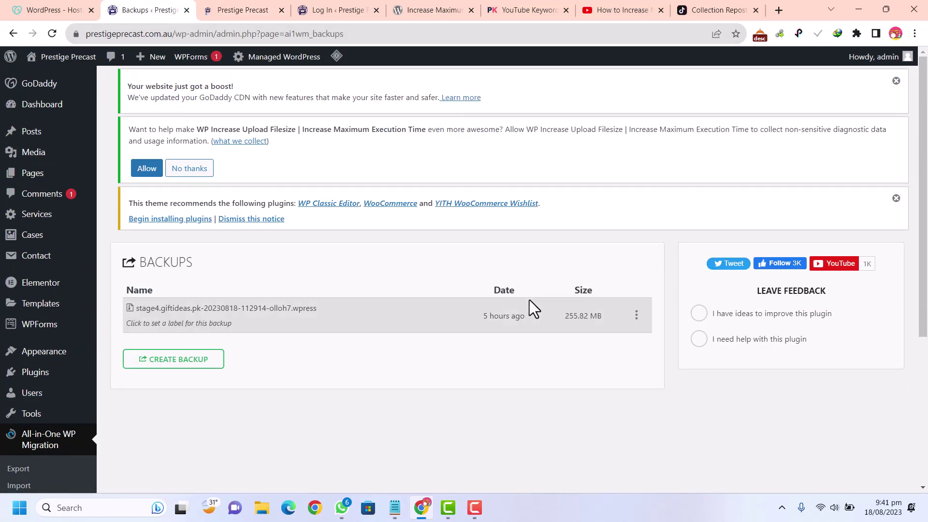